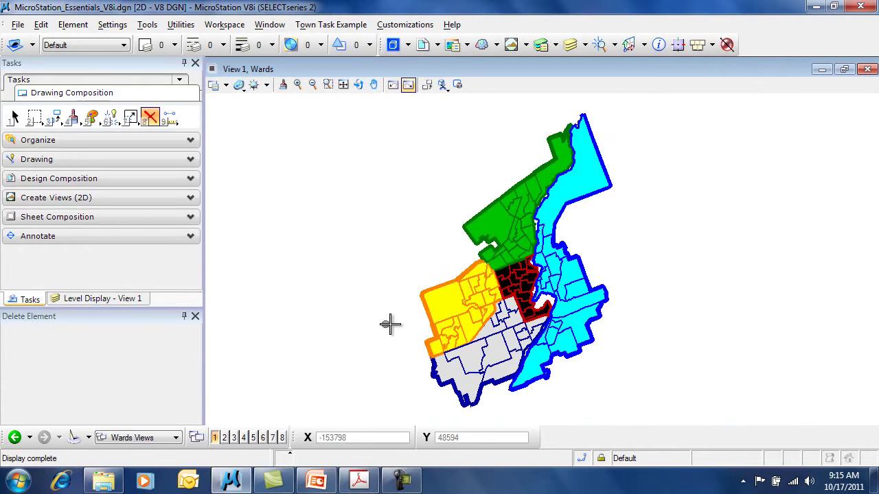
# Step: Select the Hatch Area tool from the Drawing tools and collapse its extra options
pyautogui.scroll(3, 439, 312)
pyautogui.scroll(-4, 445, 316)
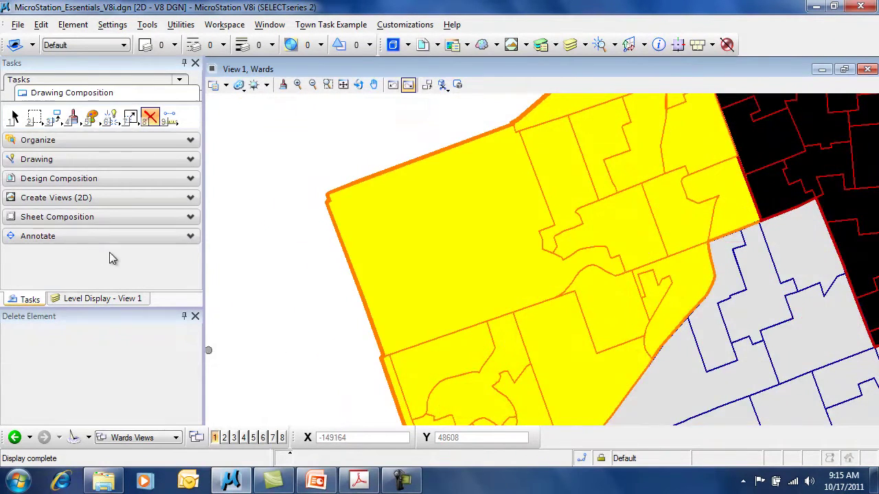
pyautogui.click(90, 160)
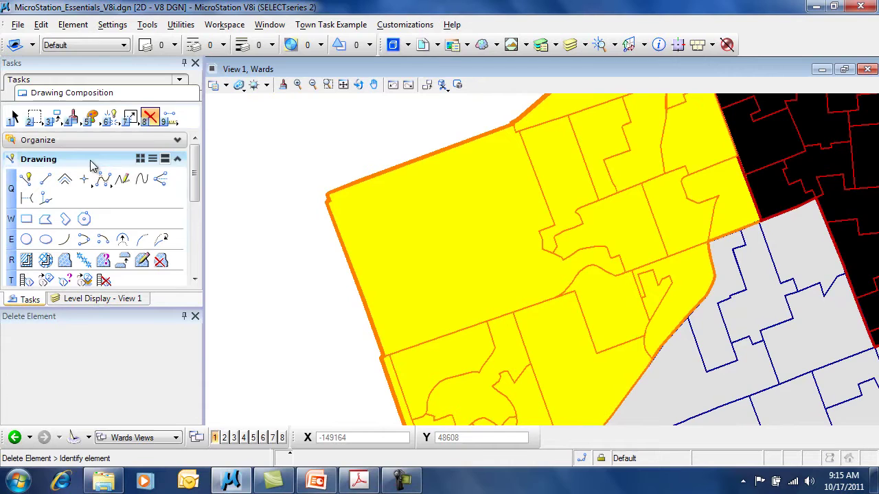
pyautogui.click(28, 260)
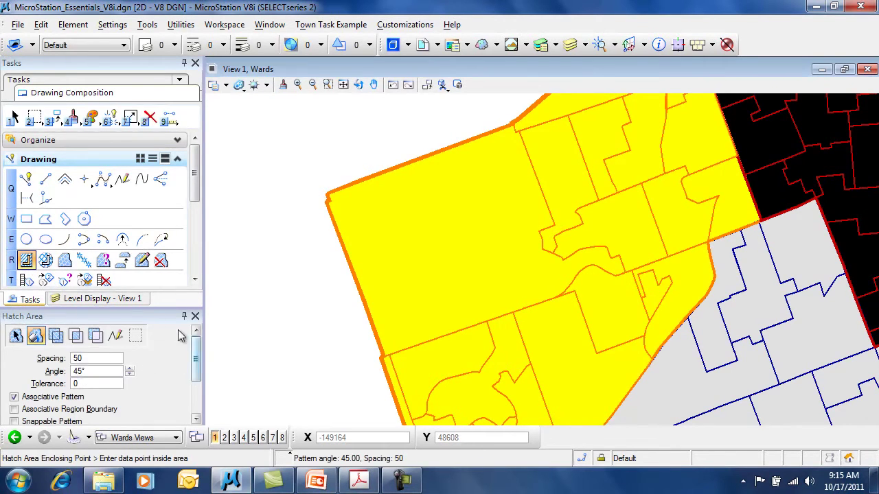
pyautogui.moveTo(149, 310); pyautogui.dragTo(149, 291)
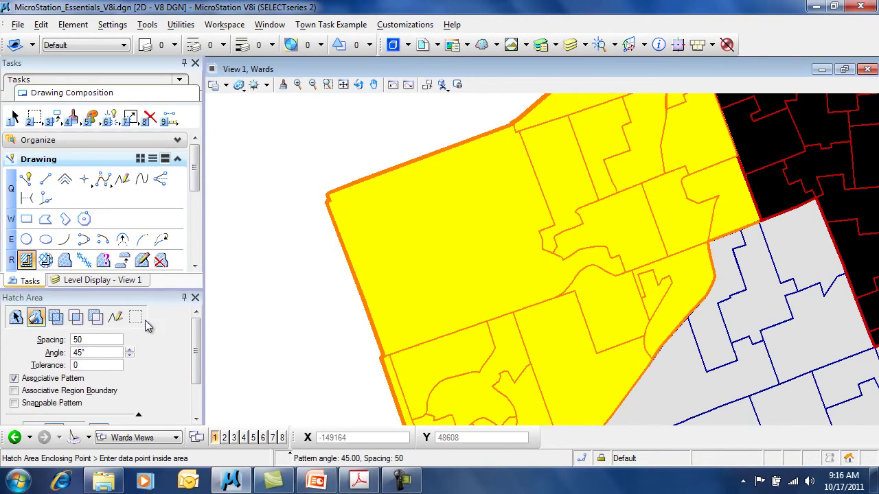
pyautogui.click(139, 416)
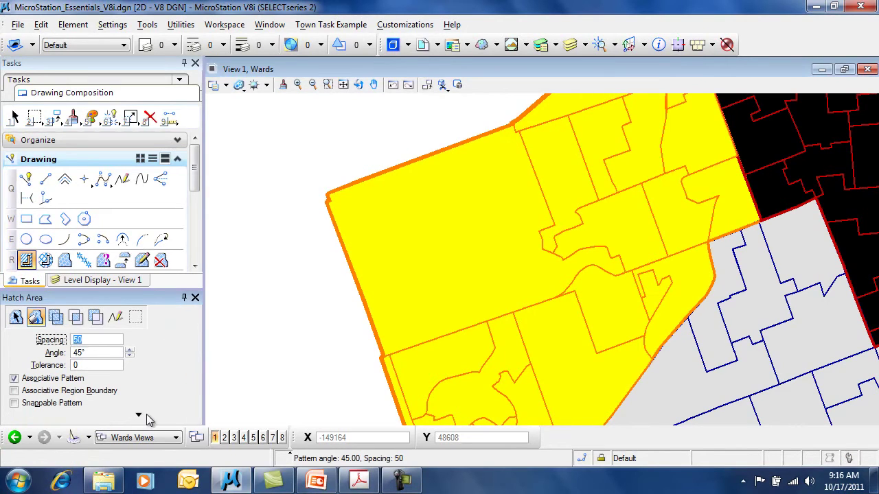
# Step: Set hatch spacing 75 with an associative region boundary, then pick the yellow ward region
pyautogui.click(91, 342)
pyautogui.click(15, 391)
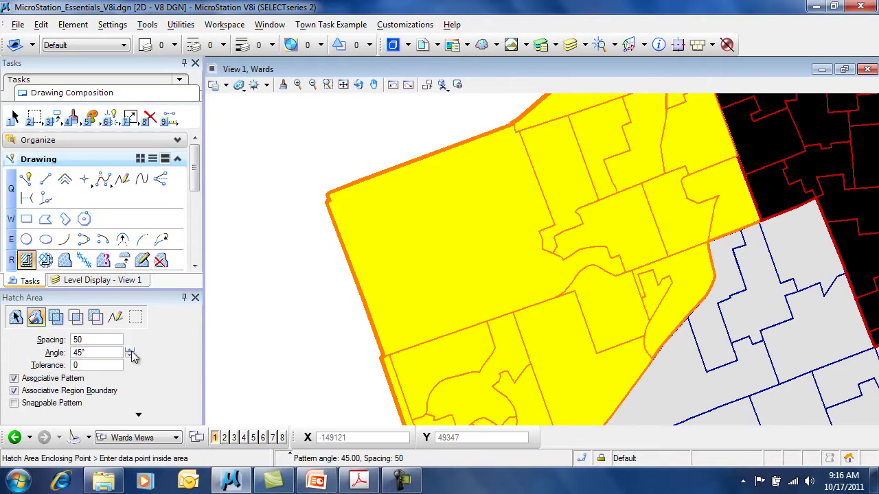
pyautogui.doubleClick(81, 342)
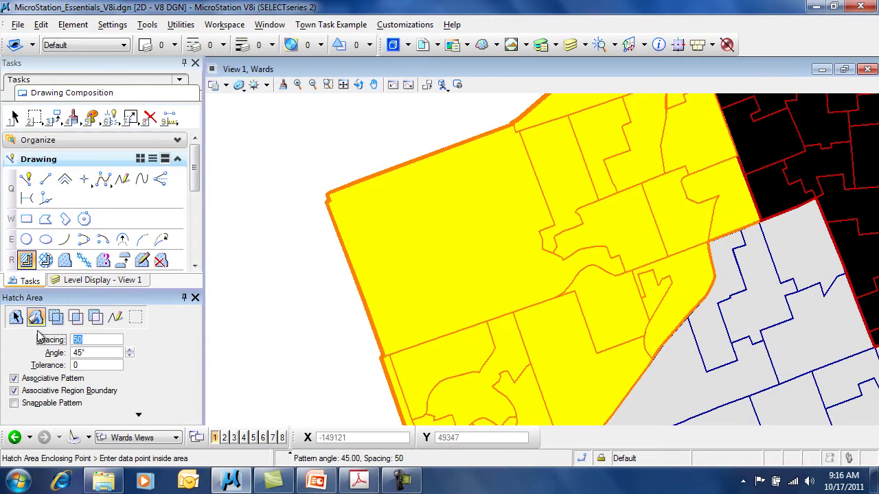
pyautogui.write('75')
pyautogui.press('Tab')
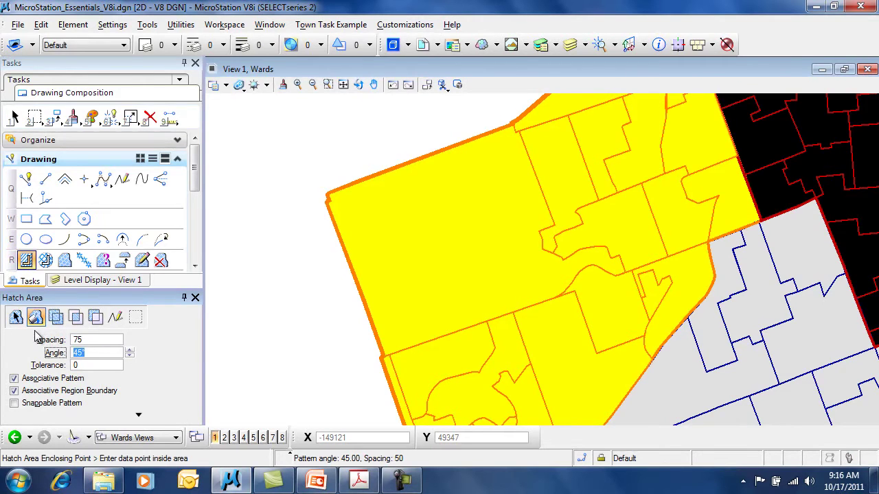
pyautogui.click(419, 250)
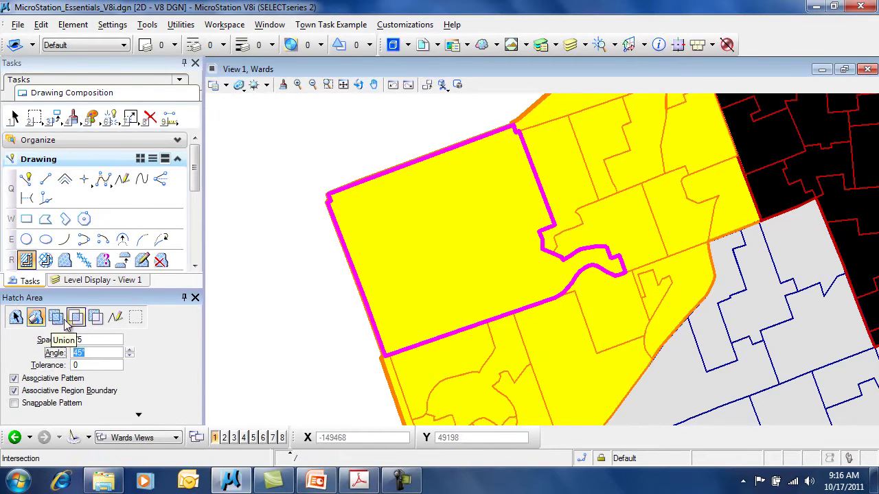
pyautogui.click(279, 329)
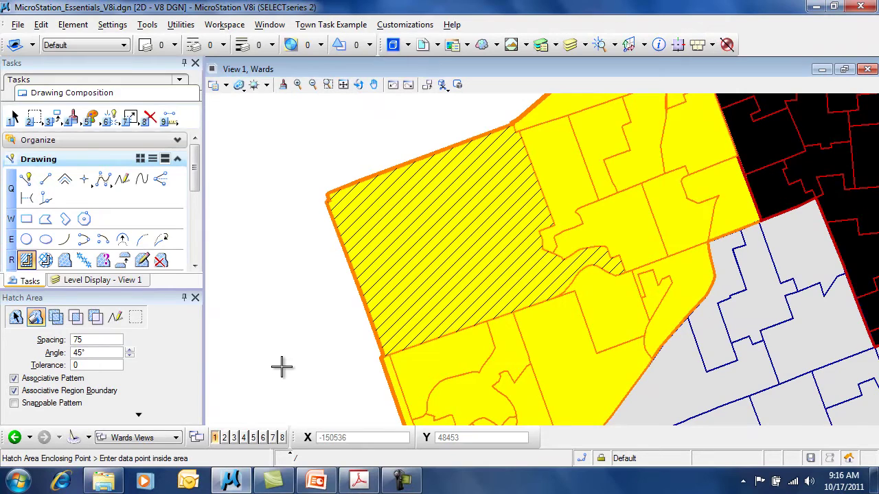
pyautogui.click(730, 201)
pyautogui.click(732, 213)
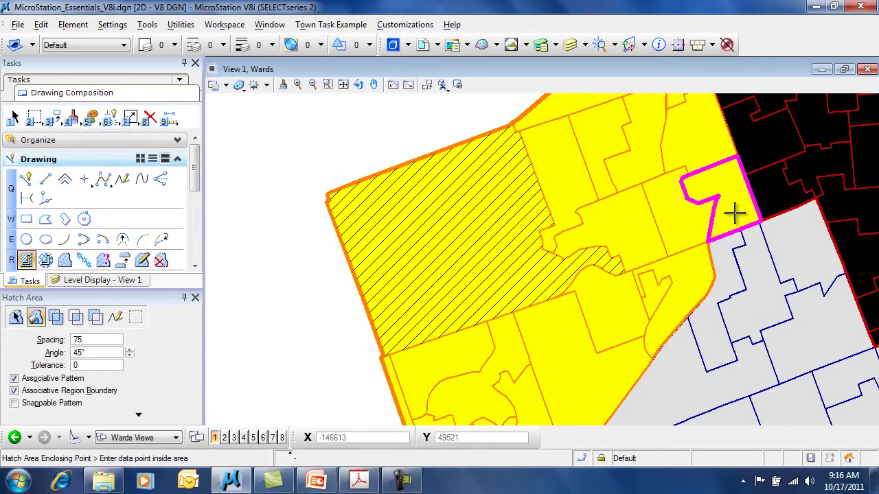
pyautogui.click(807, 353)
pyautogui.click(803, 355)
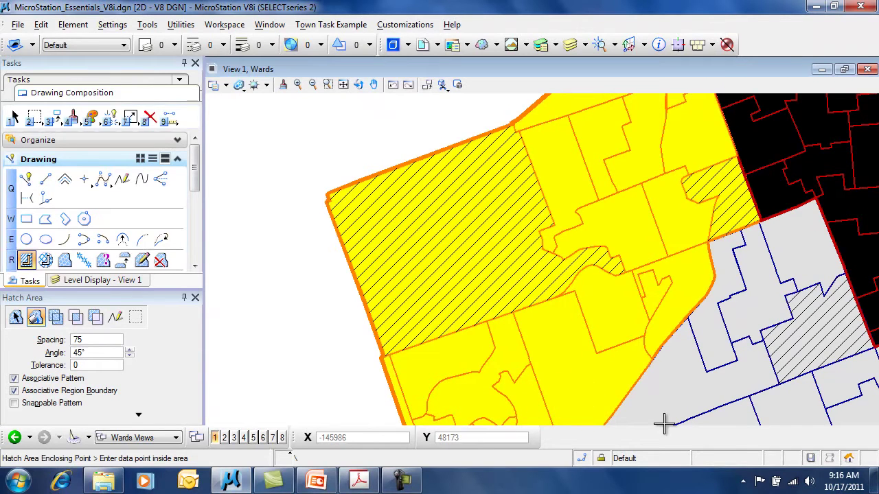
pyautogui.click(610, 158)
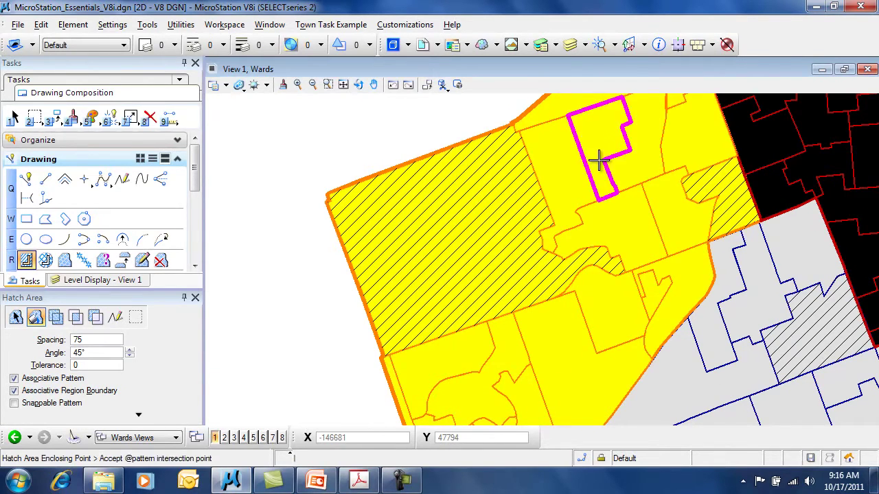
pyautogui.click(600, 159)
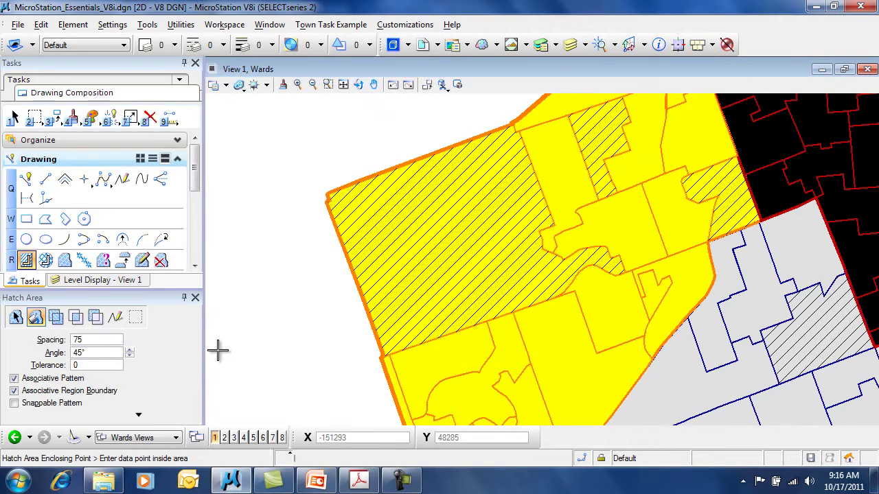
pyautogui.hotkey('ctrl', 'z')
pyautogui.hotkey('ctrl', 'z')
pyautogui.hotkey('ctrl', 'z')
pyautogui.hotkey('ctrl', 'z')
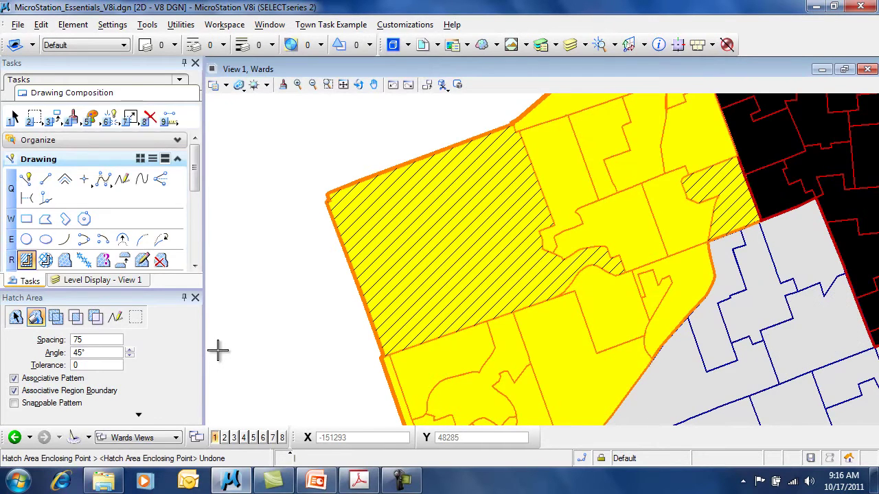
# Step: Switch to Crosshatch Area, clear the second spacing, and trial-crosshatch the yellow ward region
pyautogui.click(46, 261)
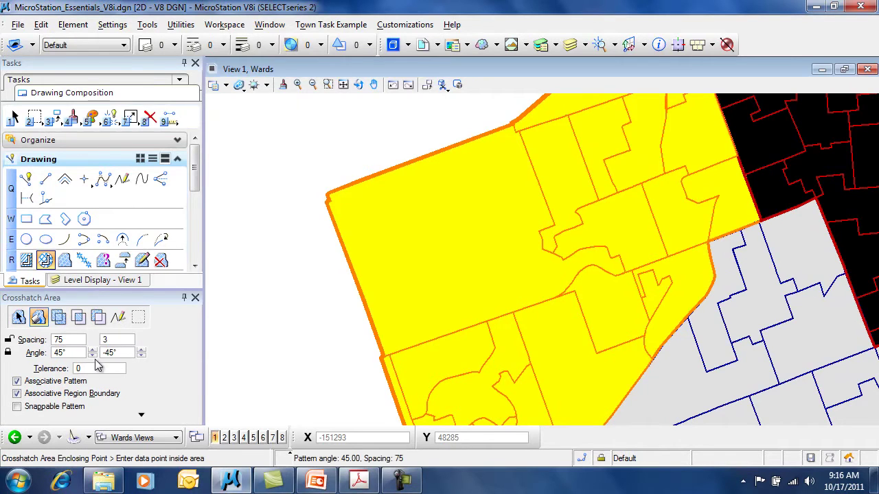
pyautogui.doubleClick(116, 342)
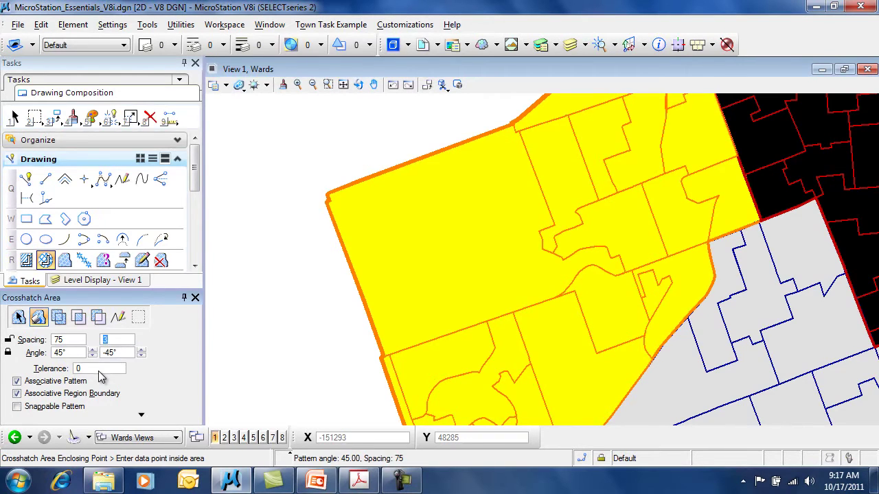
pyautogui.press('BackSpace')
pyautogui.click(429, 263)
pyautogui.click(372, 261)
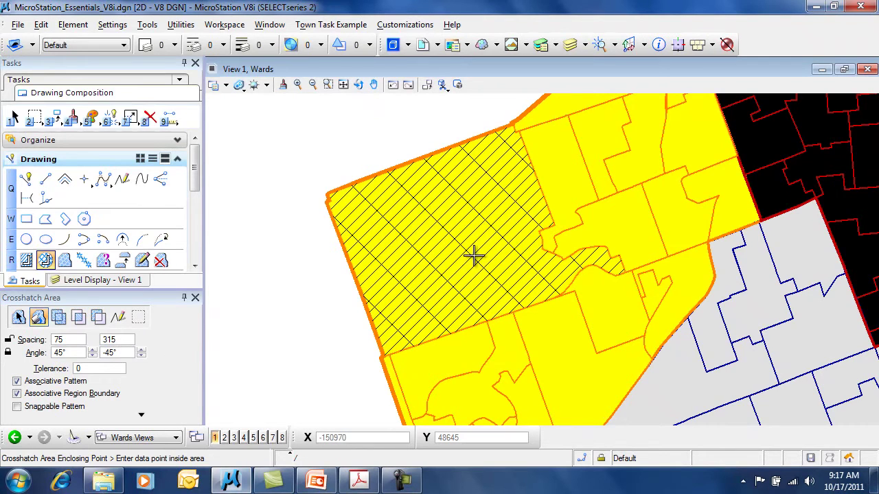
# Step: Set the second crosshatch spacing to 75, undo, and re-crosshatch the yellow region evenly
pyautogui.click(119, 340)
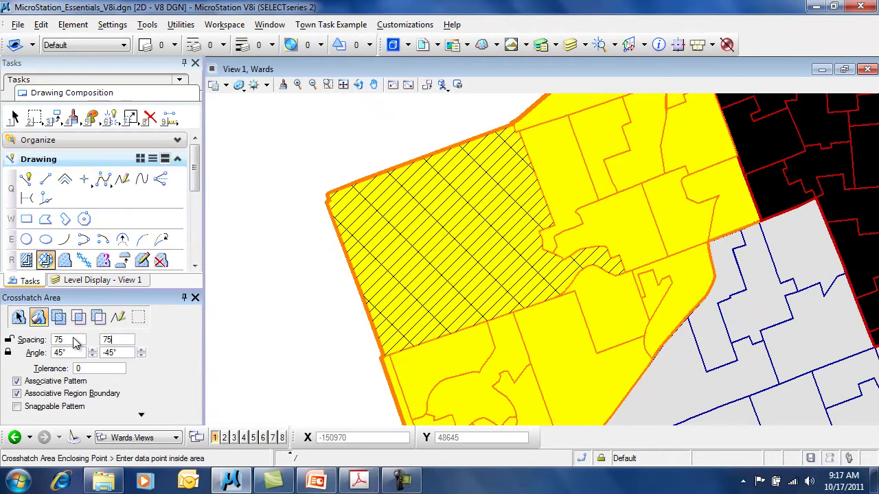
pyautogui.press('Tab')
pyautogui.hotkey('ctrl', 'z')
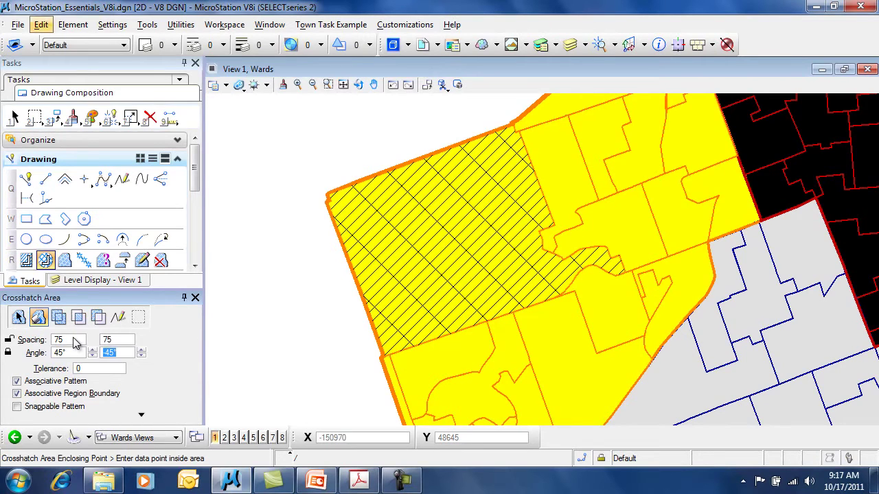
pyautogui.click(409, 257)
pyautogui.click(268, 354)
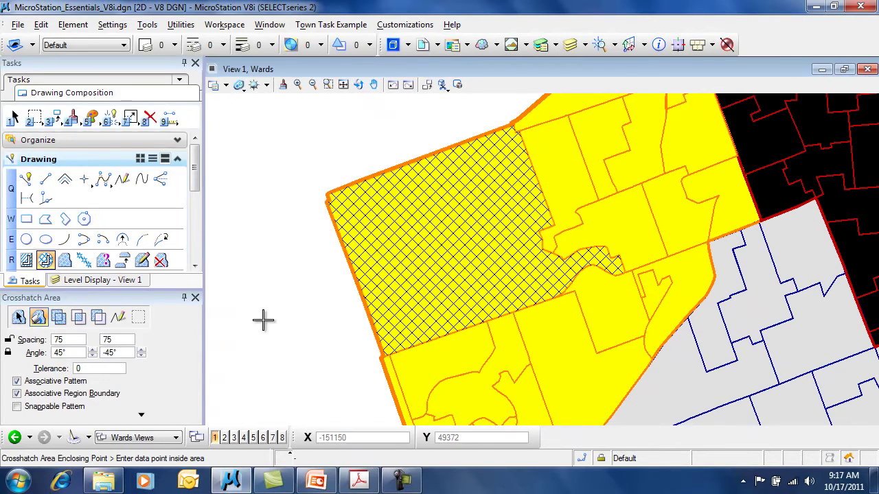
# Step: Crosshatch the grey ward region, then undo both crosshatch fills
pyautogui.click(790, 271)
pyautogui.click(788, 271)
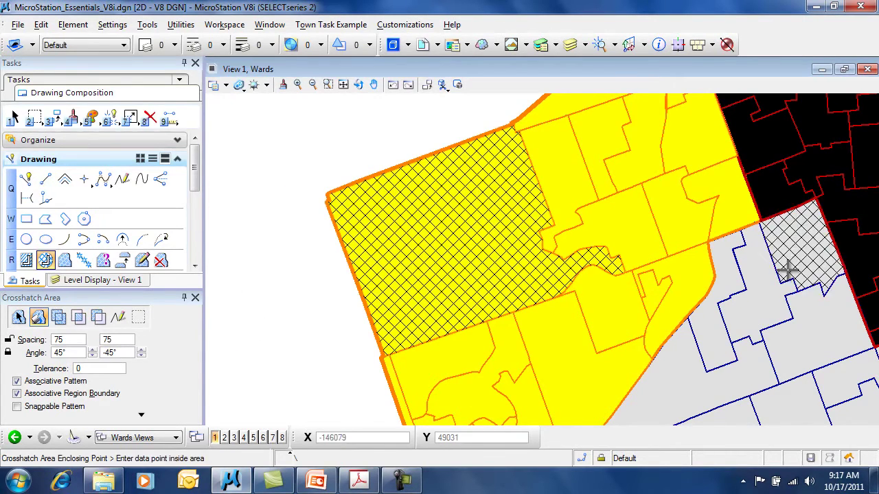
pyautogui.hotkey('alt', 'e')
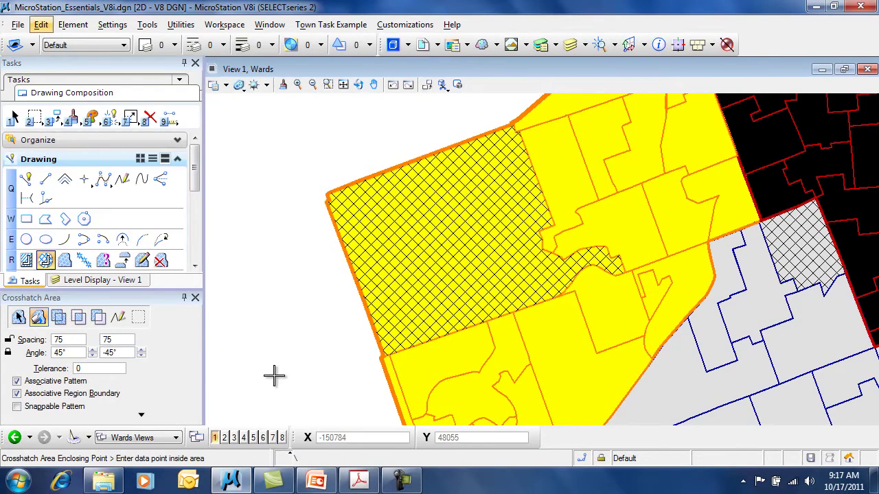
pyautogui.hotkey('ctrl', 'z')
pyautogui.hotkey('ctrl', 'z')
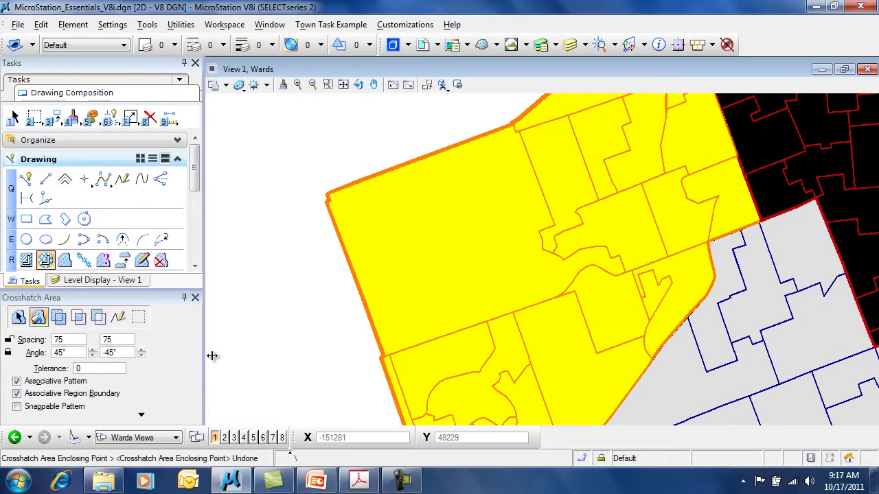
# Step: Crosshatch the lower-left ward shape using the Element method, then undo the fill
pyautogui.click(18, 317)
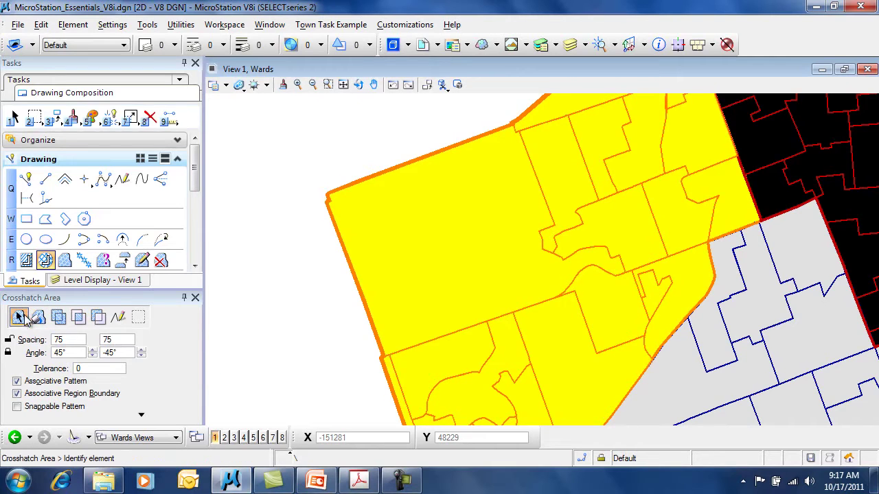
pyautogui.click(434, 354)
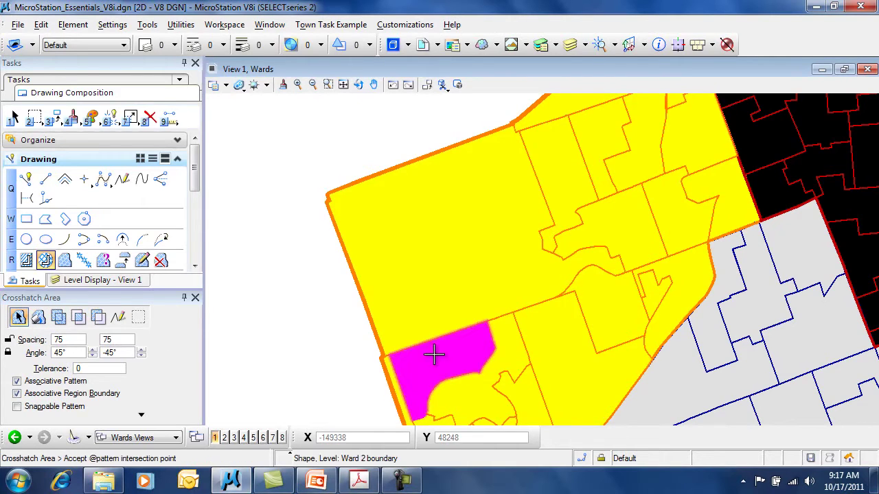
pyautogui.click(265, 382)
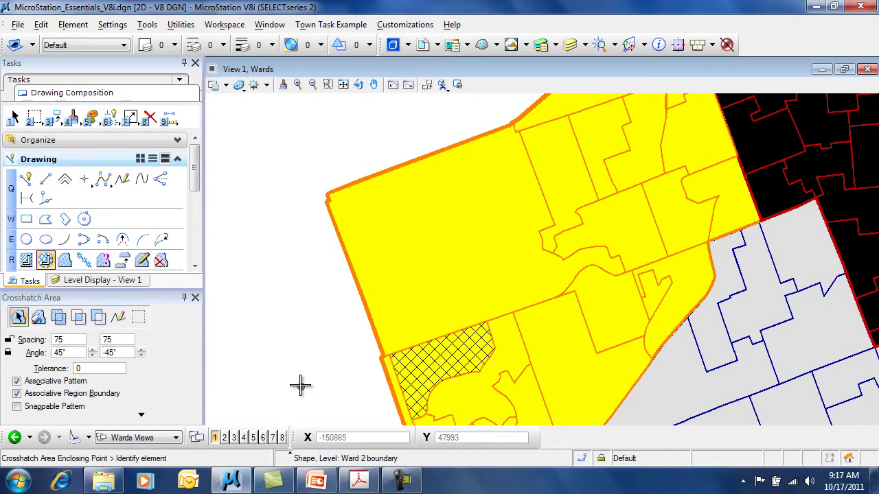
pyautogui.hotkey('ctrl', 'z')
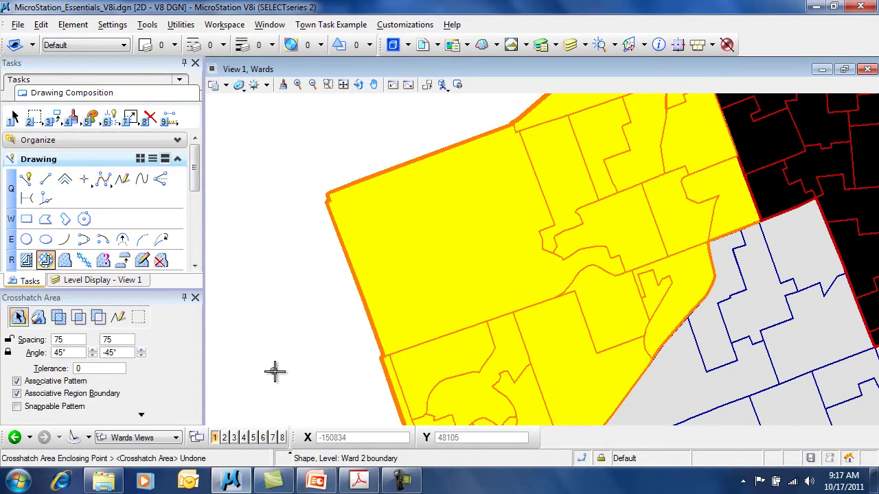
pyautogui.click(65, 260)
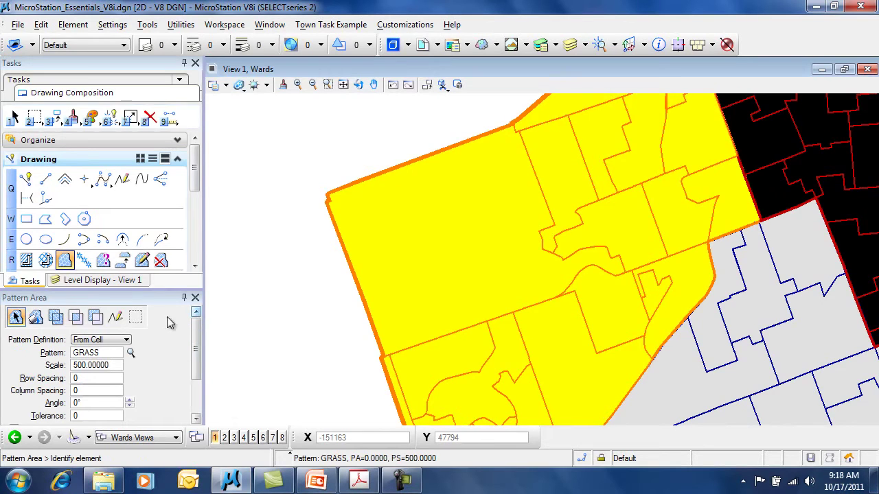
# Step: Define the Pattern Area pattern from a cell, making GRASS from sample2.cel the active pattern
pyautogui.click(36, 320)
pyautogui.click(126, 340)
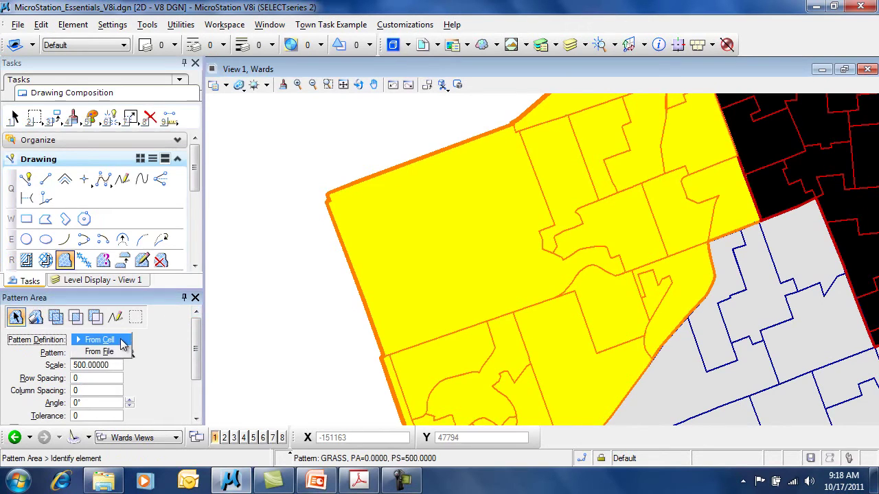
pyautogui.click(113, 340)
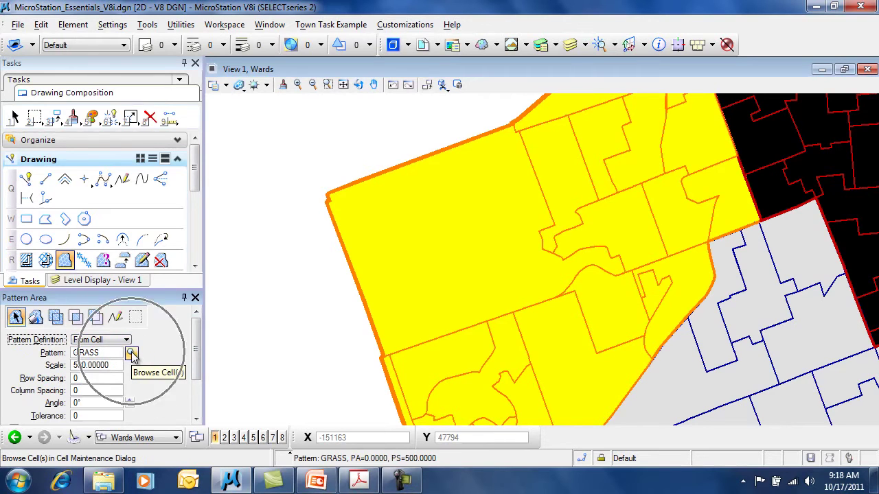
pyautogui.click(131, 353)
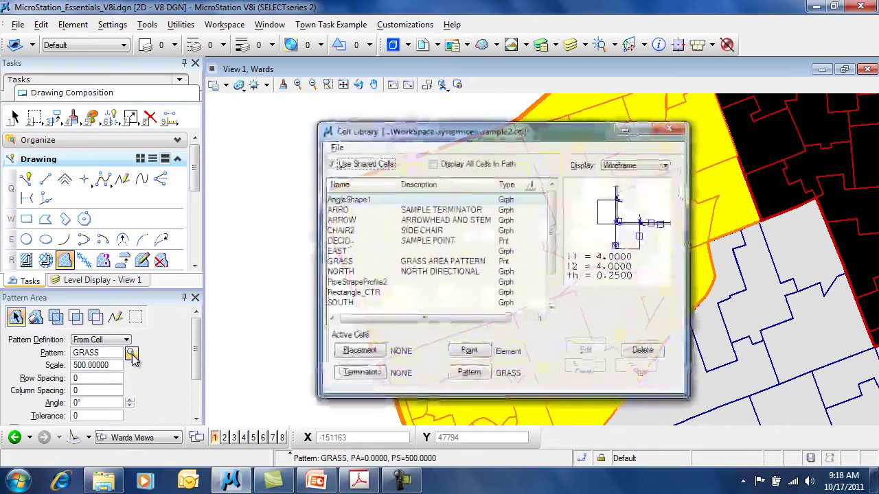
pyautogui.click(341, 262)
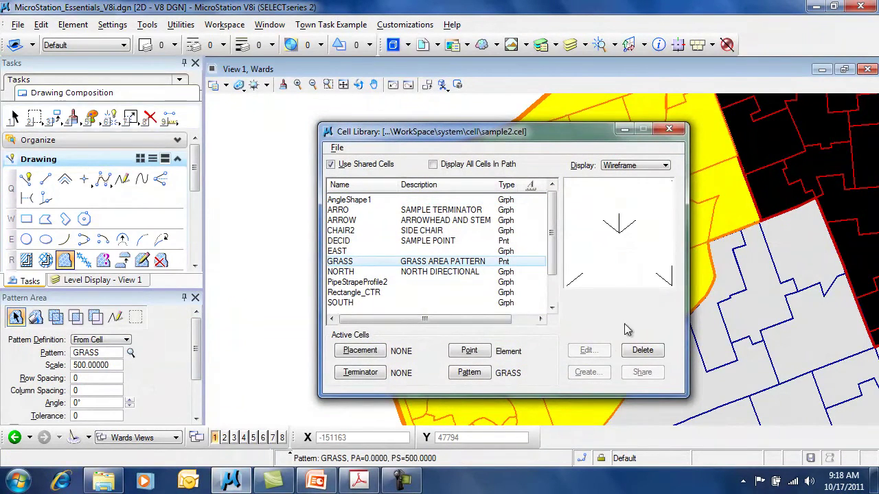
pyautogui.click(470, 373)
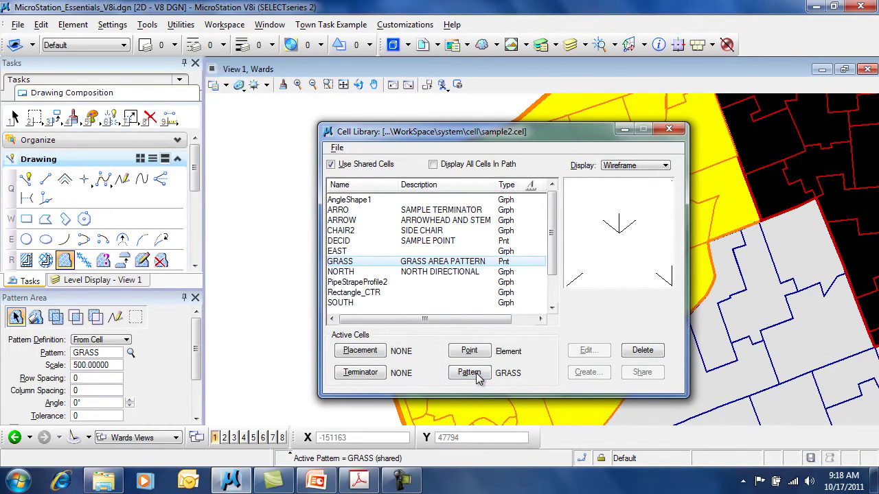
pyautogui.click(669, 129)
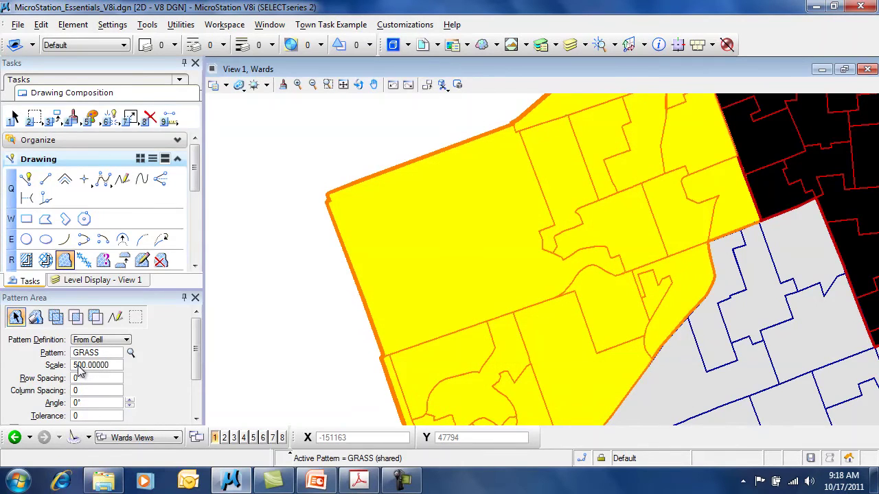
# Step: Fill the large upper-left ward shape with GRASS, then undo it
pyautogui.click(431, 276)
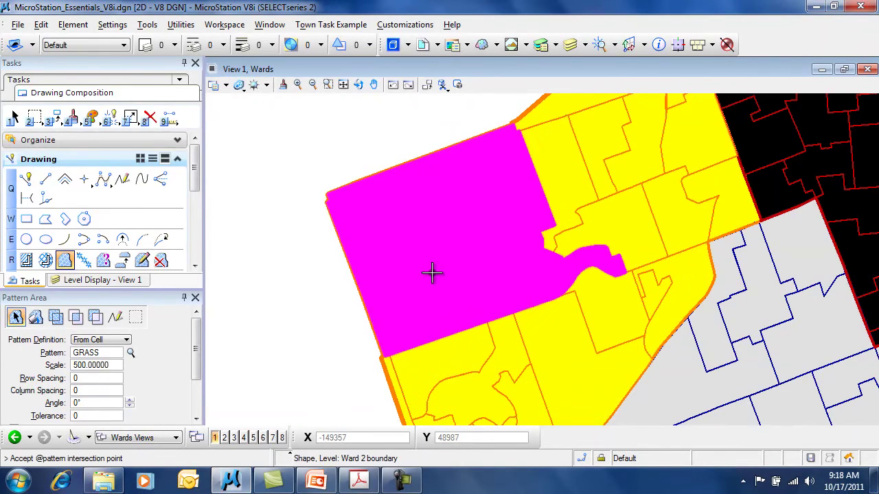
pyautogui.click(271, 295)
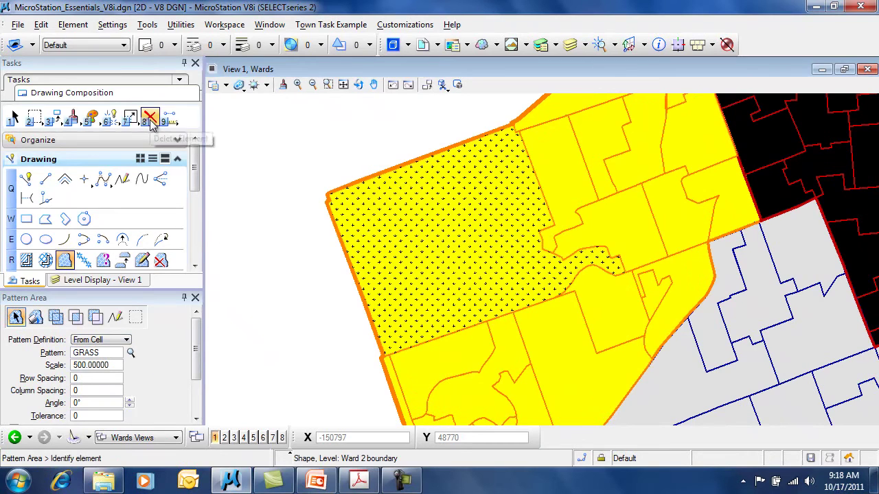
pyautogui.click(37, 318)
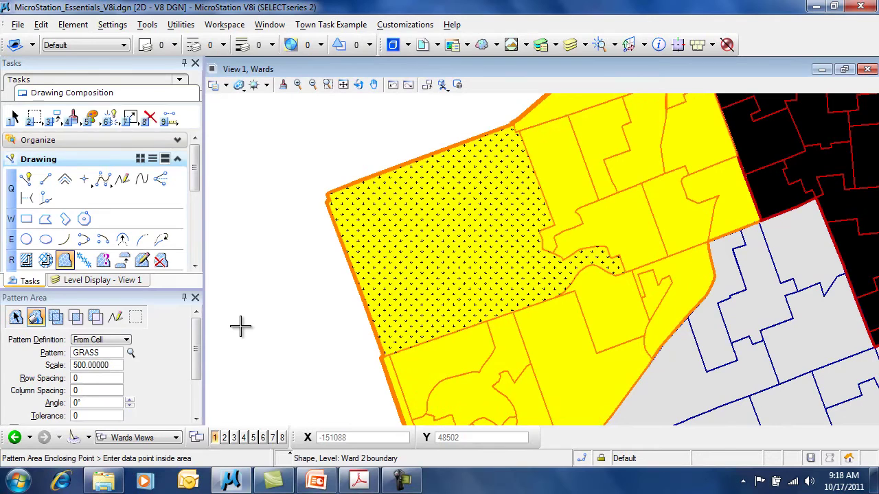
pyautogui.hotkey('ctrl', 'z')
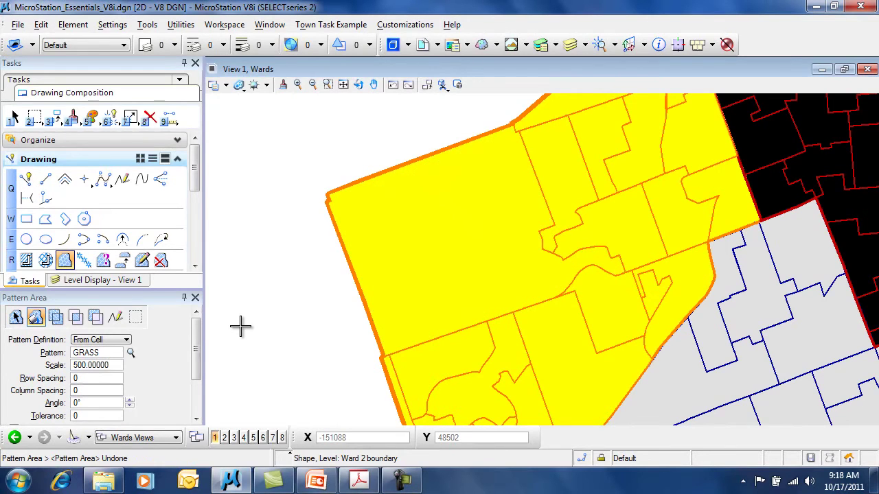
# Step: Set pattern scale 700, fill the ward area by enclosing point, inspect it zoomed, then undo
pyautogui.click(69, 366)
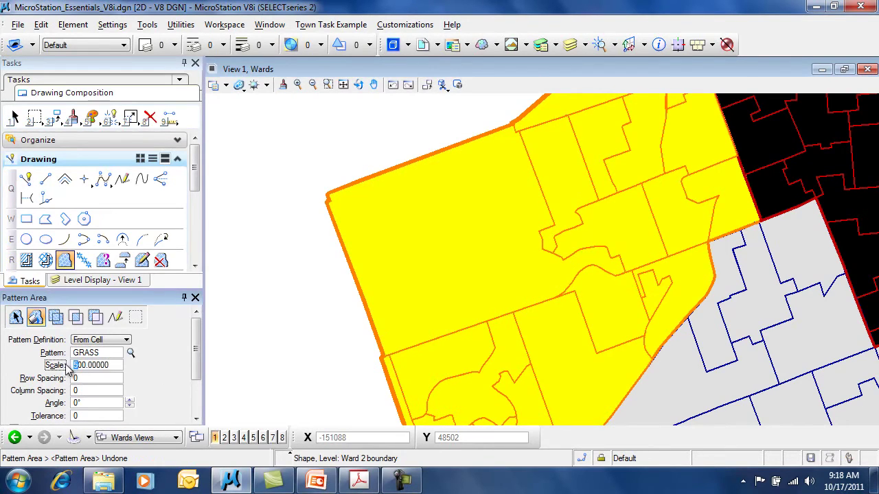
pyautogui.write('7')
pyautogui.press('Tab')
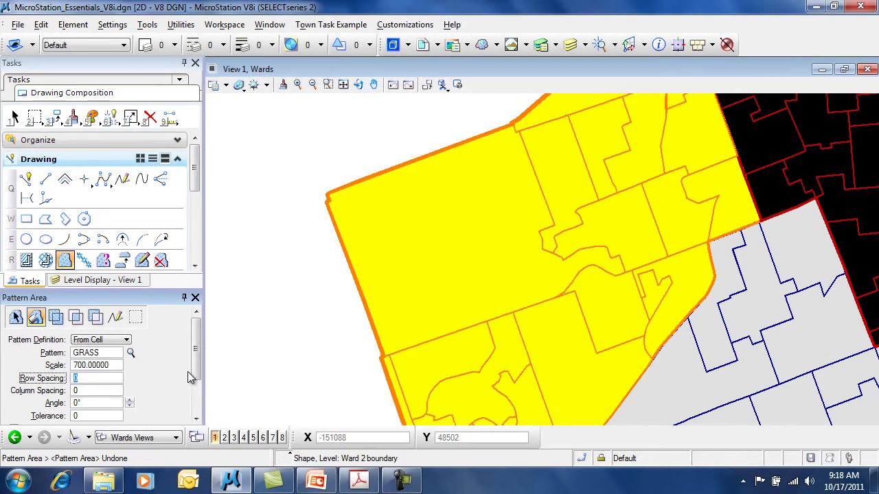
pyautogui.click(441, 242)
pyautogui.click(283, 333)
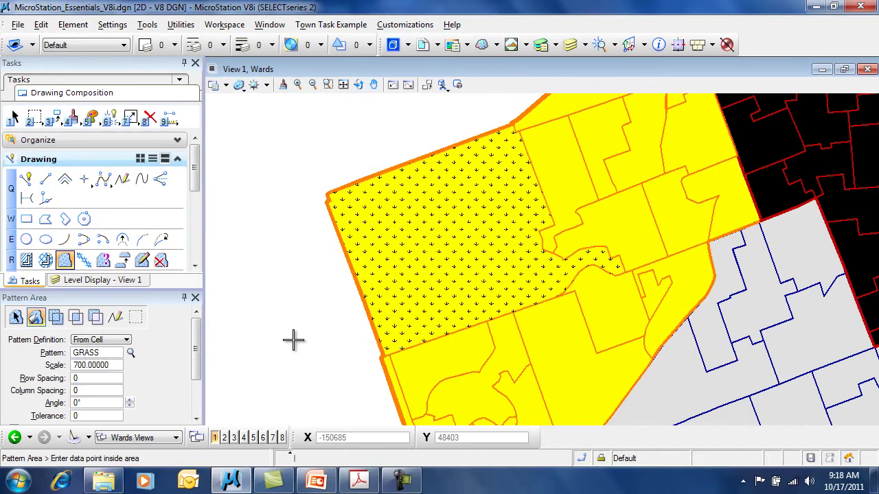
pyautogui.scroll(5, 430, 280)
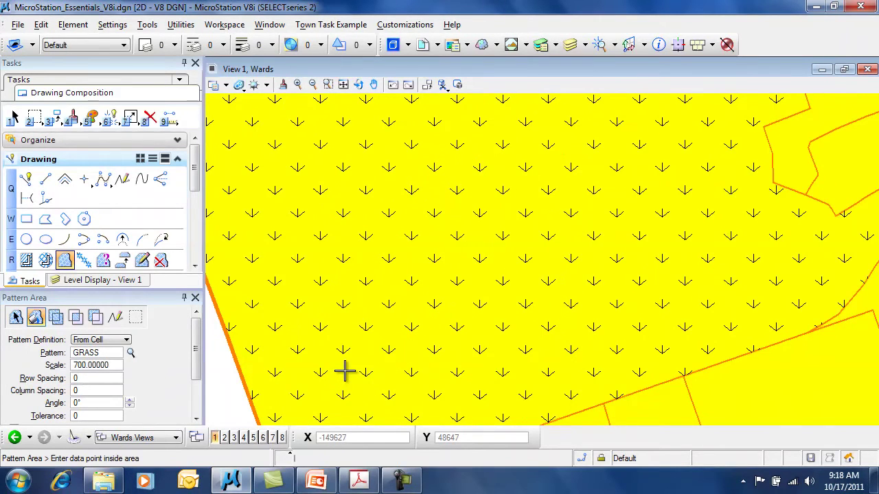
pyautogui.scroll(-2, 344, 372)
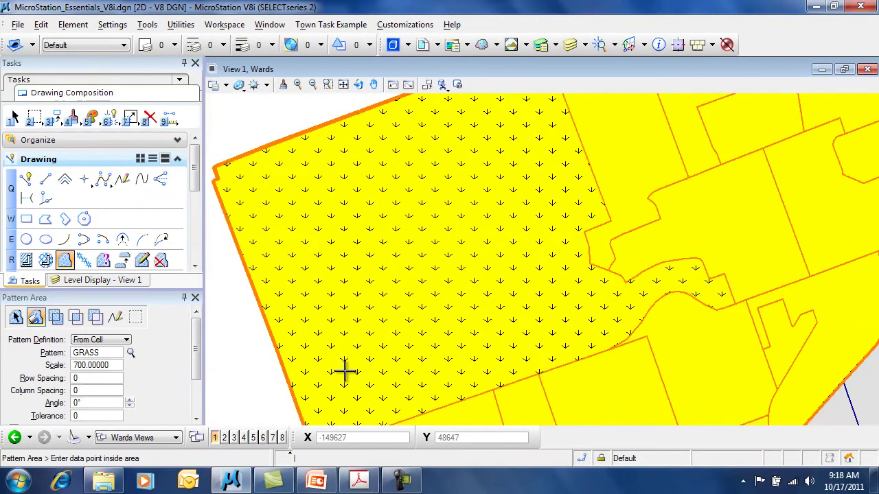
pyautogui.scroll(-2, 345, 372)
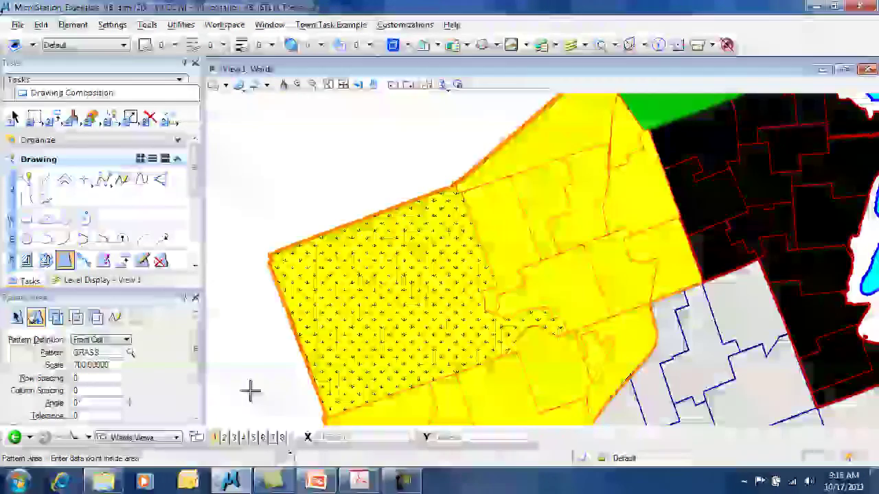
pyautogui.hotkey('ctrl', 'z')
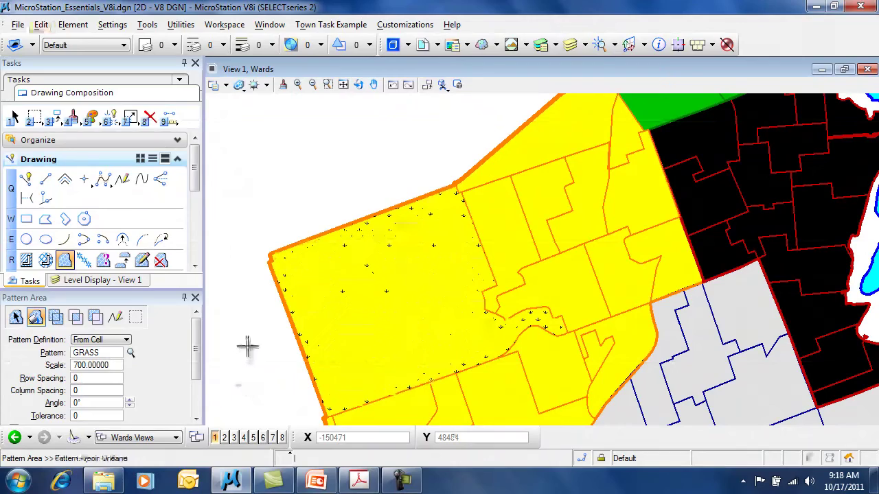
# Step: Draw a rectangular block with a circle placed inside it and centre them in view
pyautogui.moveTo(247, 345); pyautogui.dragTo(460, 193, button='middle')
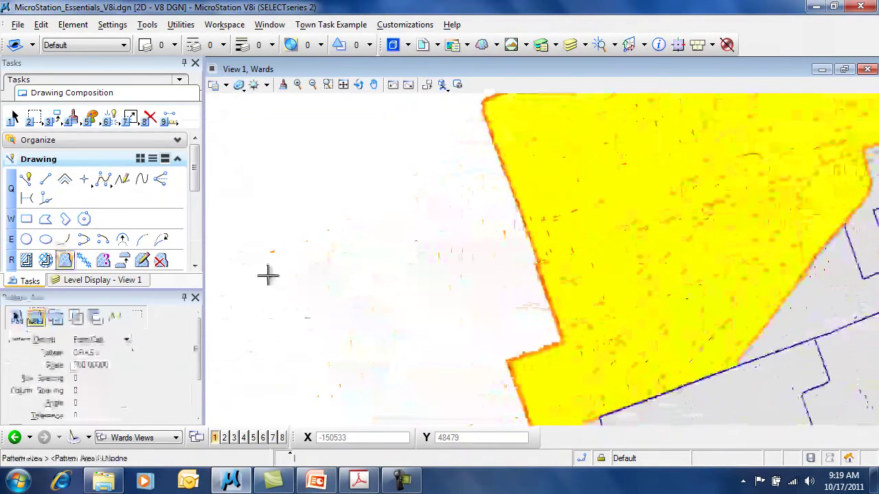
pyautogui.click(26, 218)
pyautogui.click(288, 183)
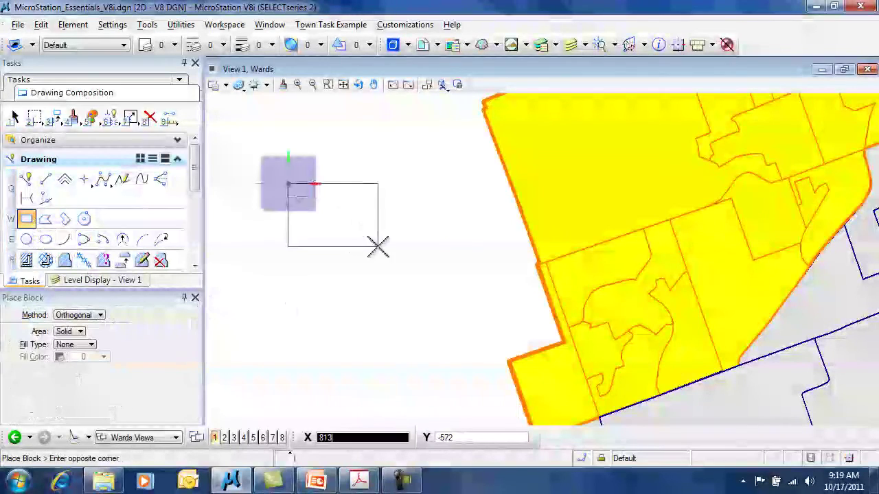
pyautogui.click(376, 245)
pyautogui.click(26, 239)
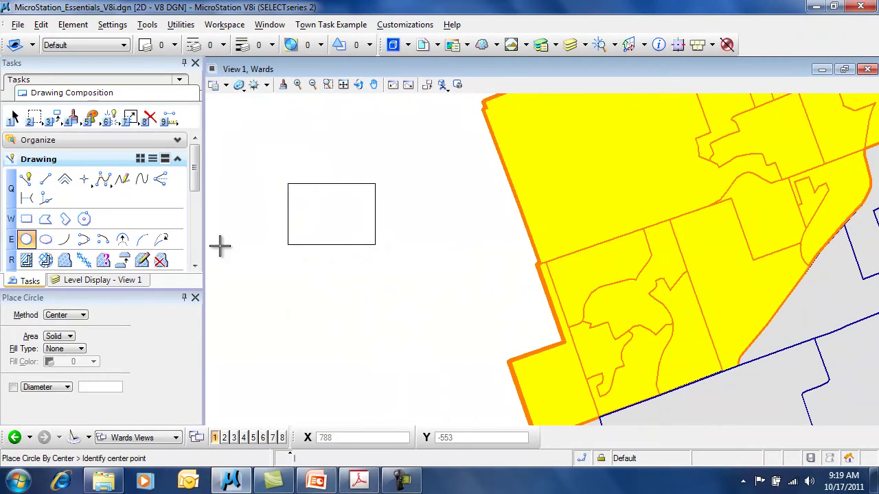
pyautogui.click(328, 214)
pyautogui.click(343, 214)
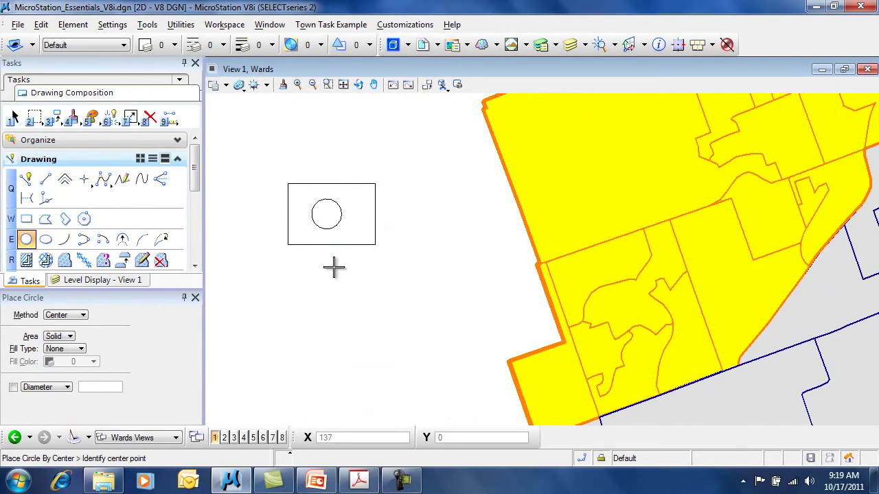
pyautogui.scroll(5, 351, 218)
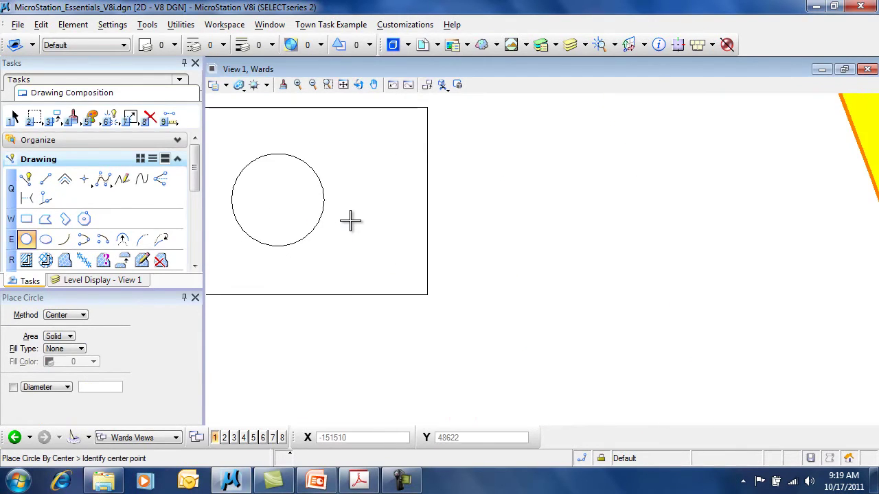
pyautogui.moveTo(351, 222); pyautogui.dragTo(473, 289, button='middle')
# Step: Hatch the area between rectangle and circle at 45° with spacing 75
pyautogui.click(26, 260)
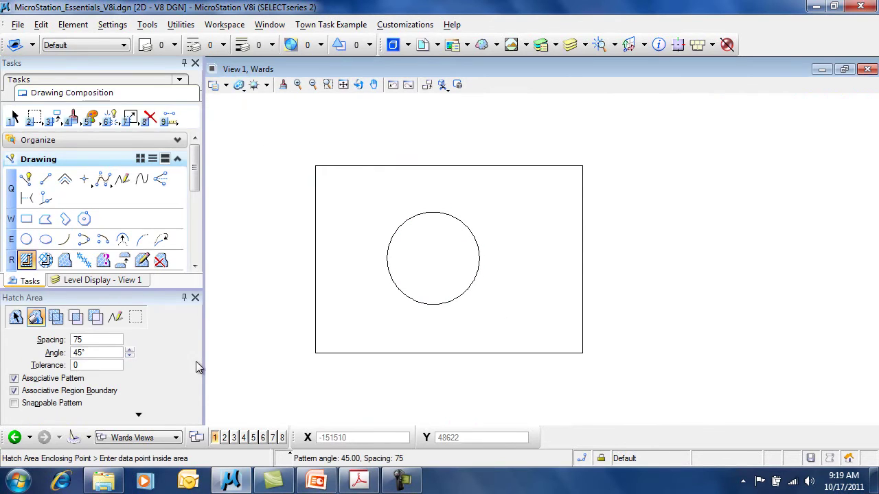
pyautogui.click(138, 415)
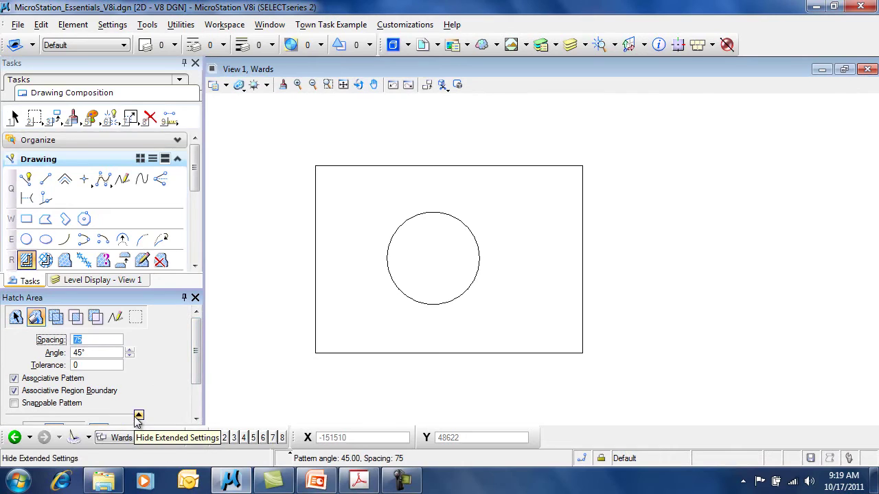
pyautogui.click(196, 419)
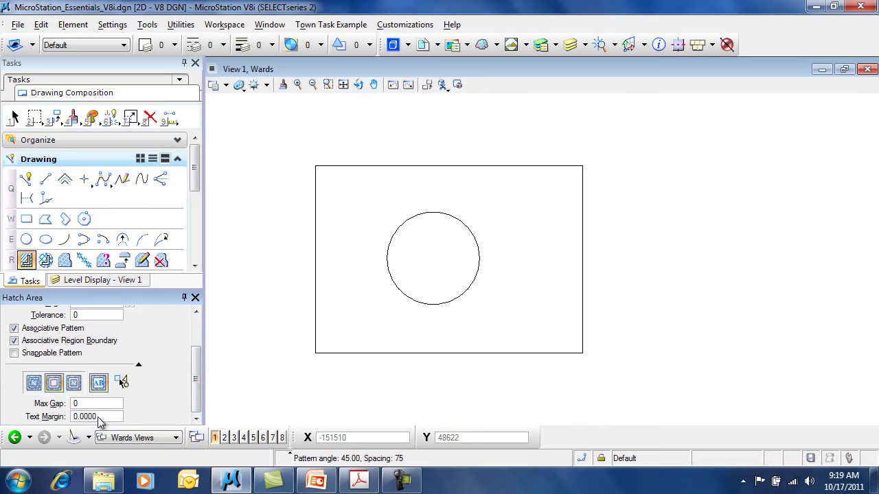
pyautogui.moveTo(201, 390); pyautogui.dragTo(200, 352)
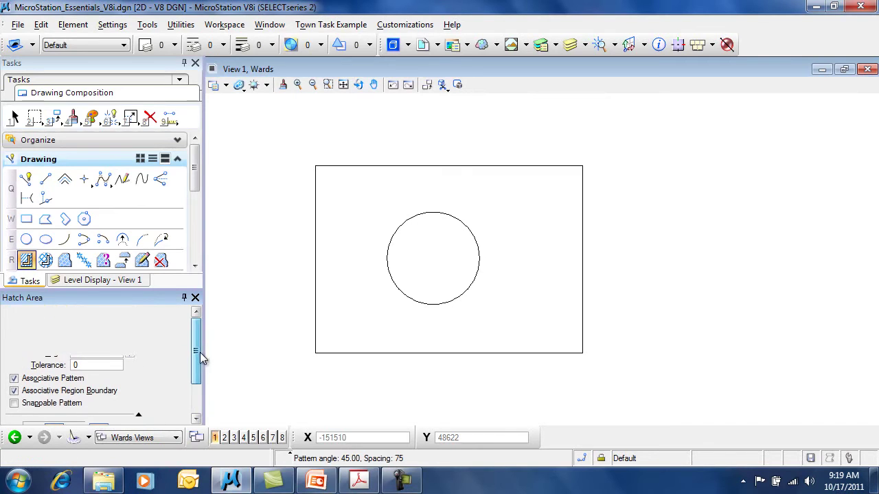
pyautogui.click(364, 271)
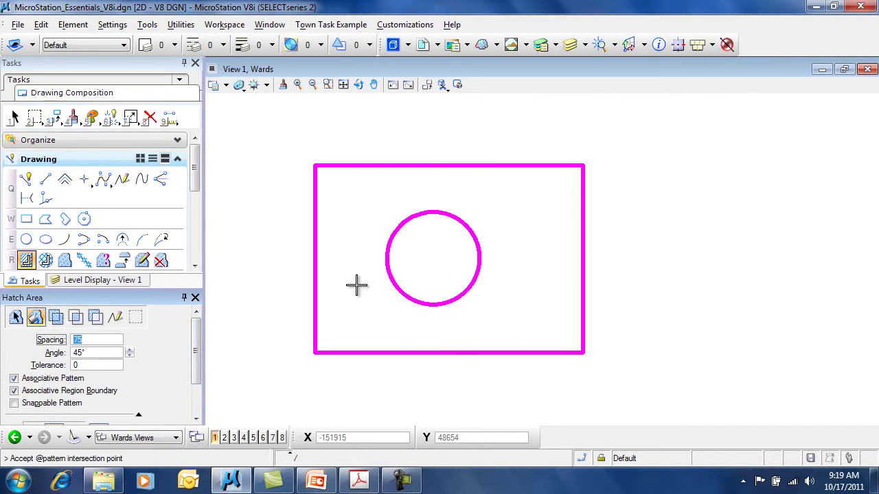
pyautogui.click(356, 287)
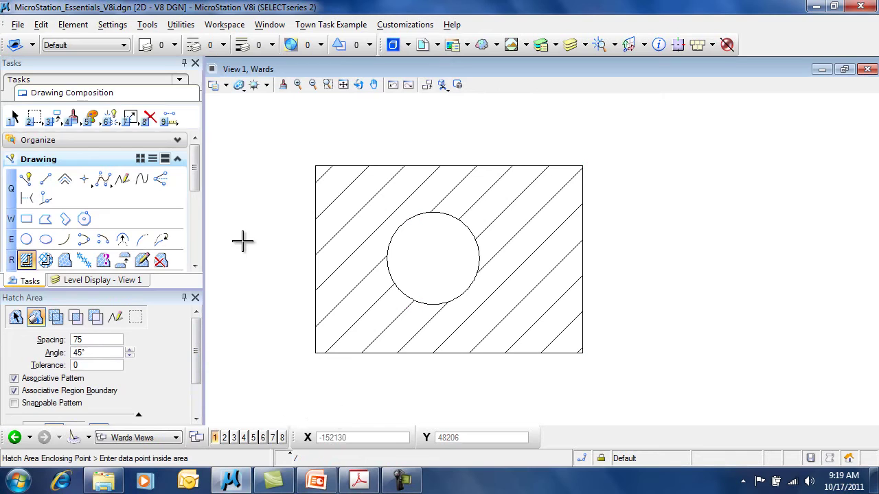
# Step: Stretch the rectangle's bottom-right corner outward and shrink the circle to a small hole
pyautogui.click(131, 119)
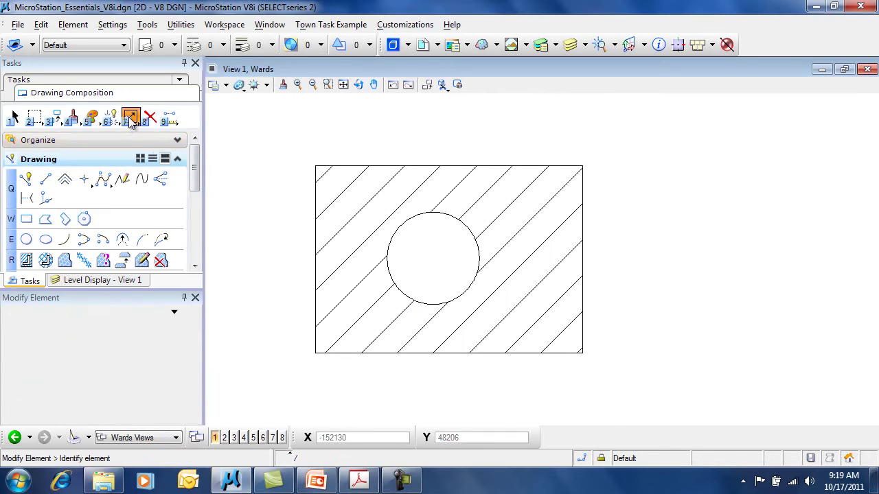
pyautogui.click(468, 292)
pyautogui.click(487, 293)
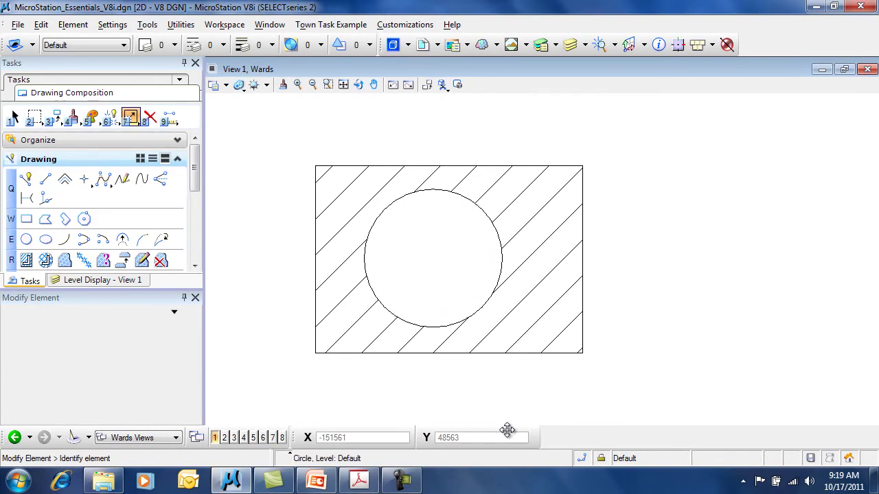
pyautogui.click(582, 353)
pyautogui.click(662, 402)
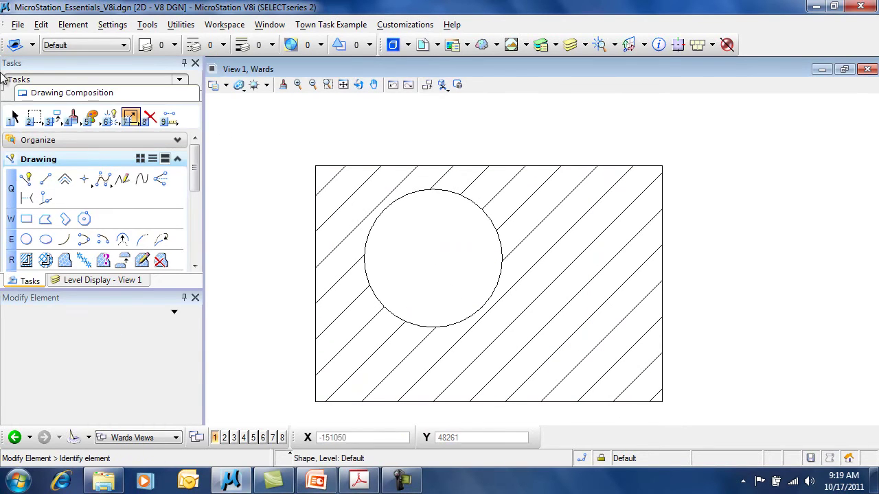
pyautogui.click(427, 326)
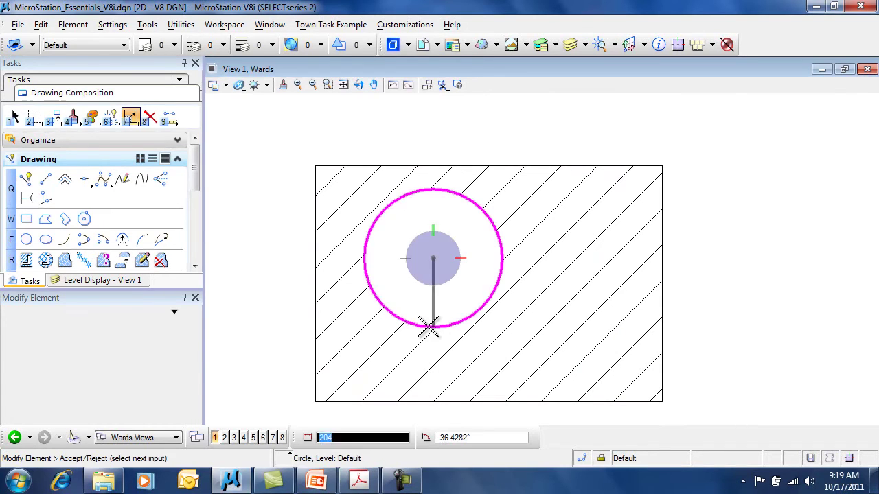
pyautogui.click(424, 282)
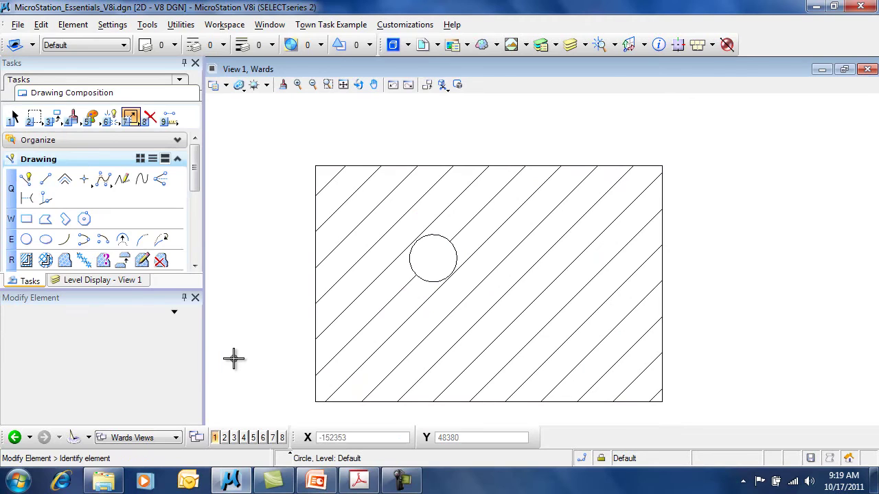
pyautogui.scroll(-2, 234, 358)
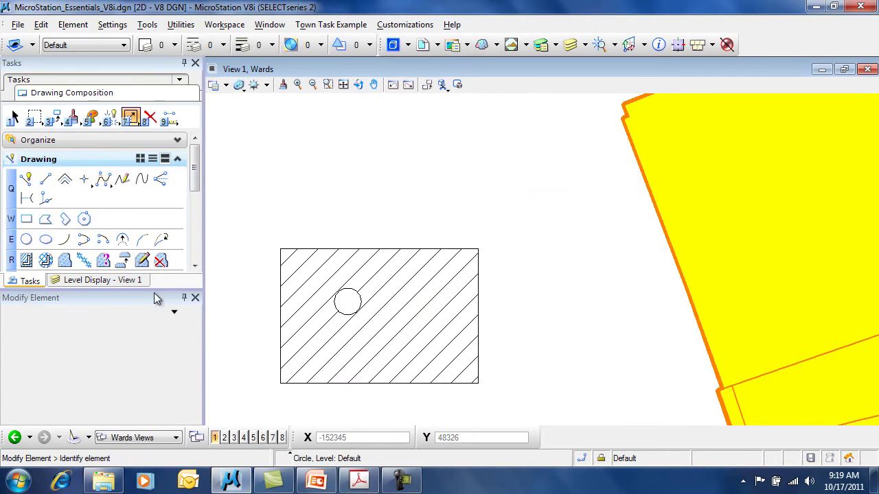
pyautogui.click(26, 260)
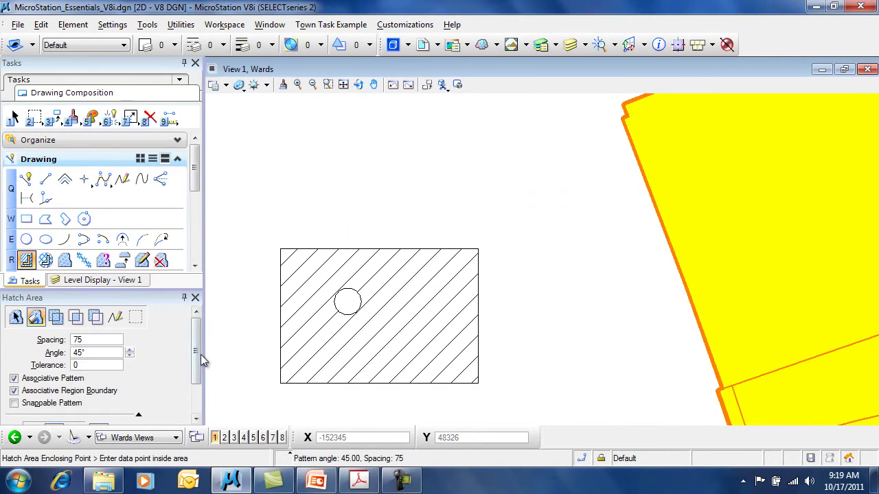
# Step: Pan and fit View 1 so the entire ward map shows beside the hatched rectangle
pyautogui.moveTo(200, 354); pyautogui.dragTo(204, 435)
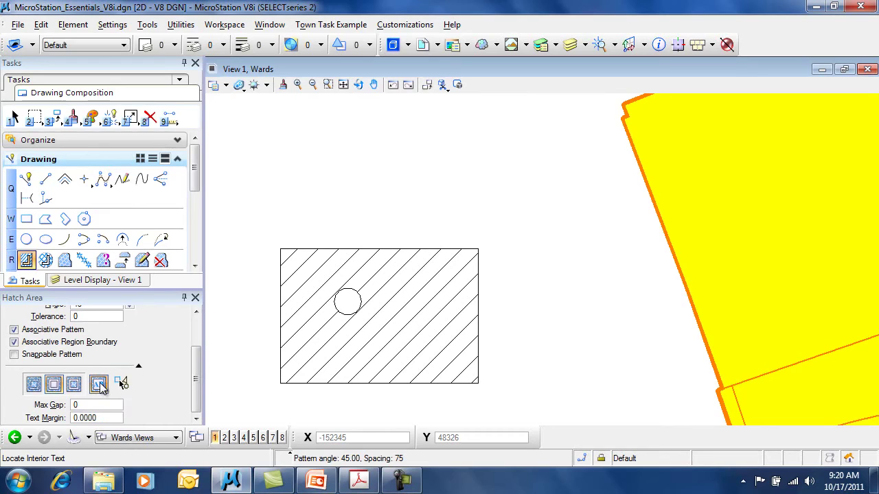
pyautogui.click(100, 387)
pyautogui.middleClick(245, 337)
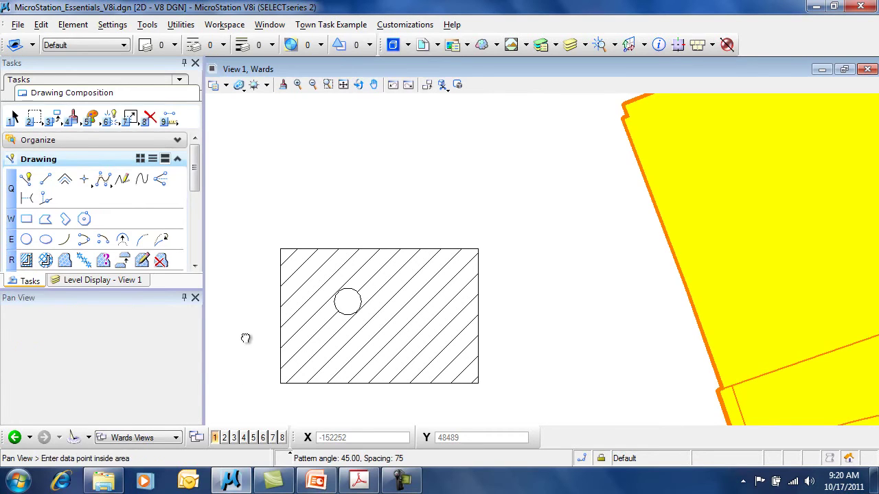
pyautogui.middleClick(245, 337)
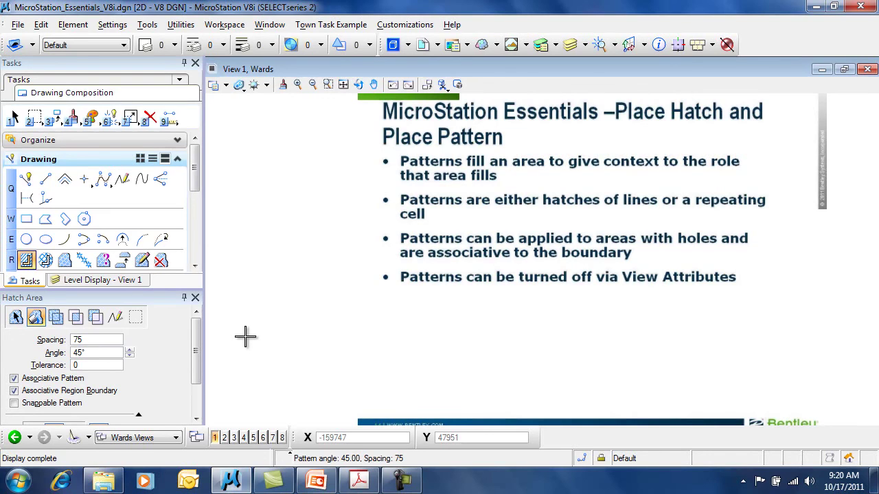
# Step: Open View Attributes for View 1 and move the dialog to the top-left
pyautogui.click(214, 84)
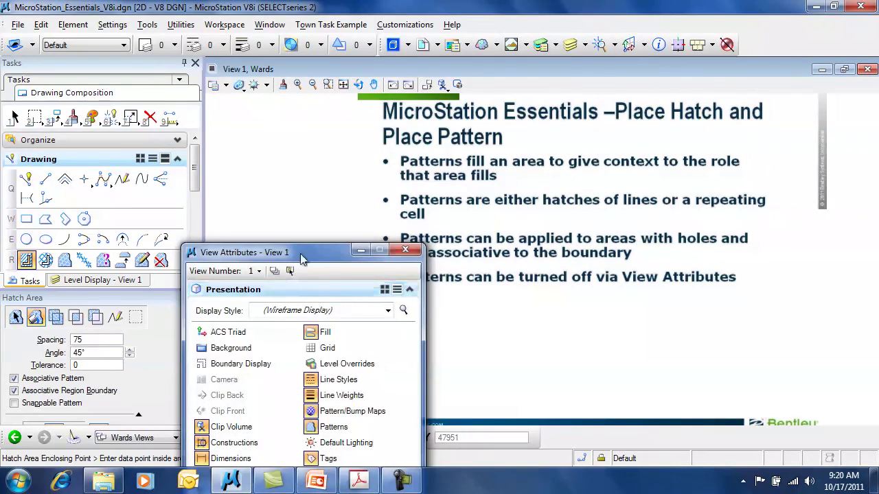
pyautogui.moveTo(302, 258); pyautogui.dragTo(261, 98)
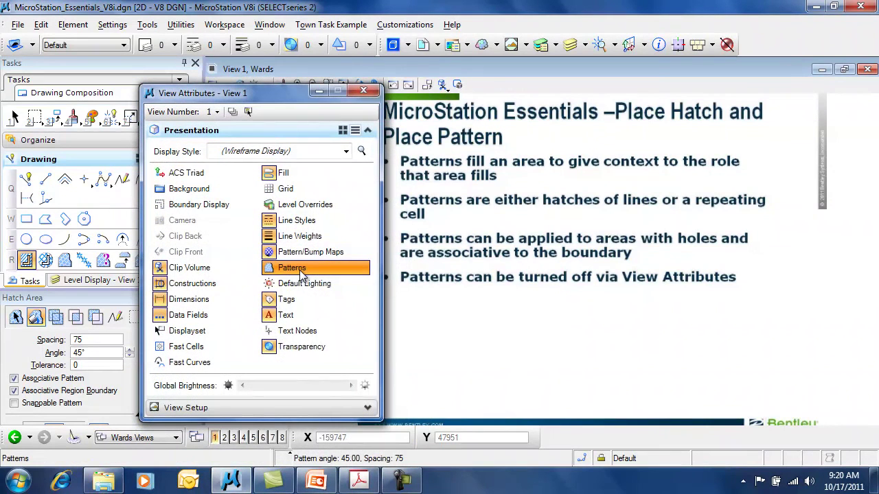